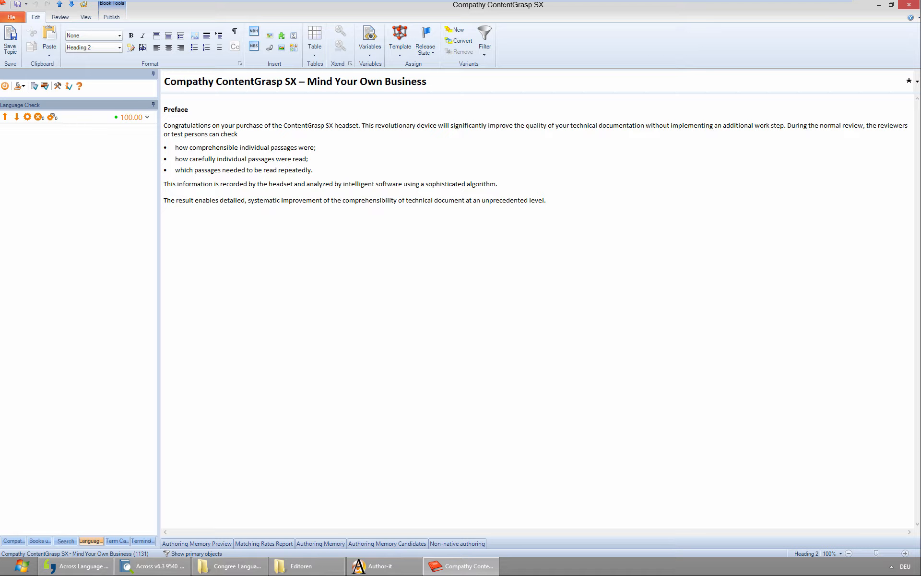
Add a new paragraph reading "This is a new device" at the end of the preface.
left_click(235, 125)
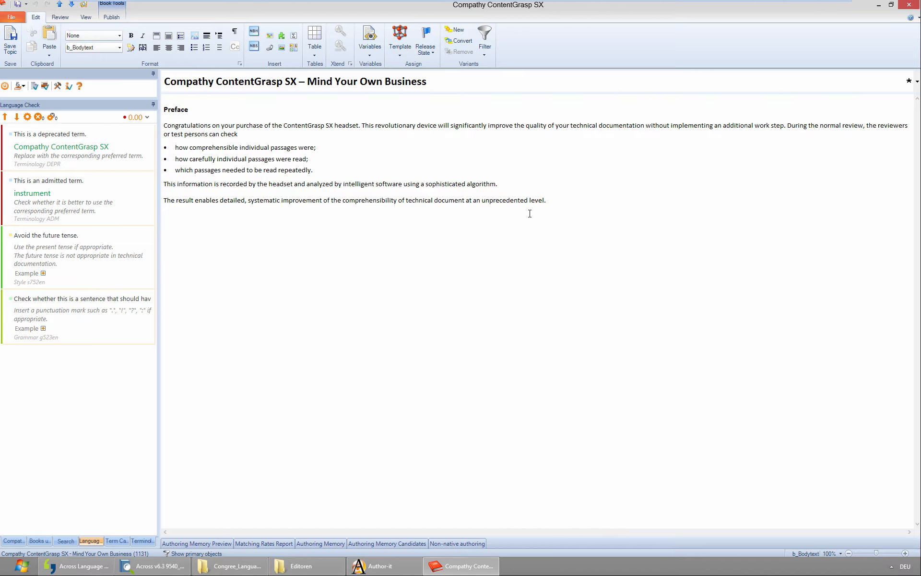
left_click(564, 198)
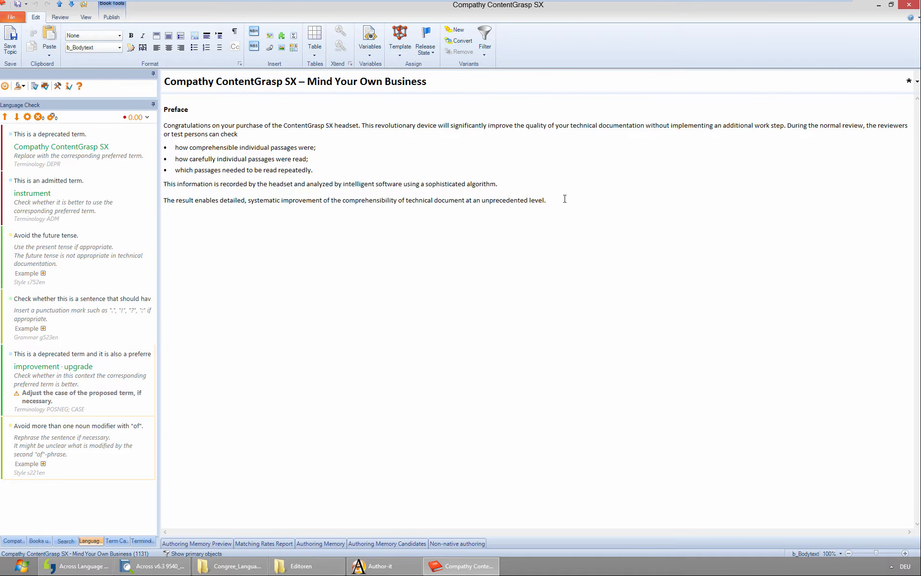
key("Return")
type("Thi")
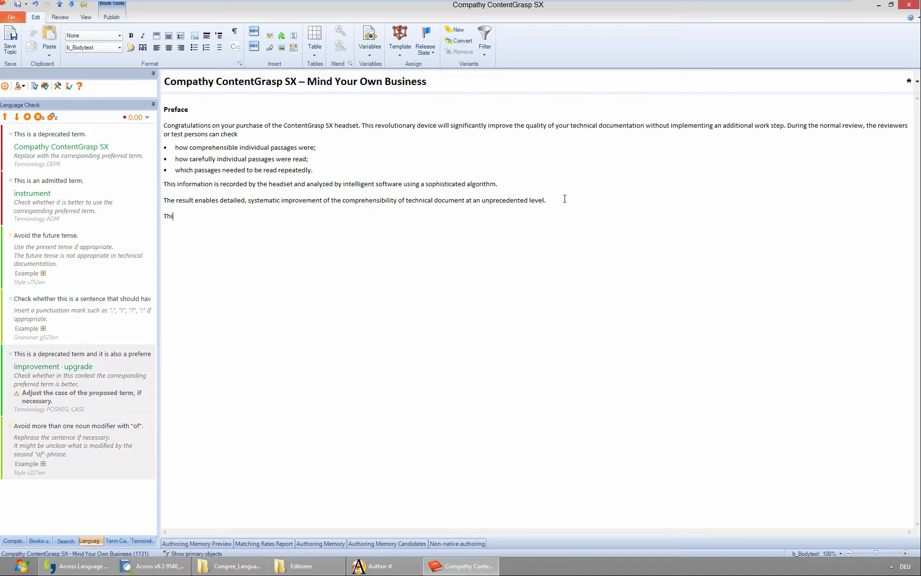
type("s is a new device")
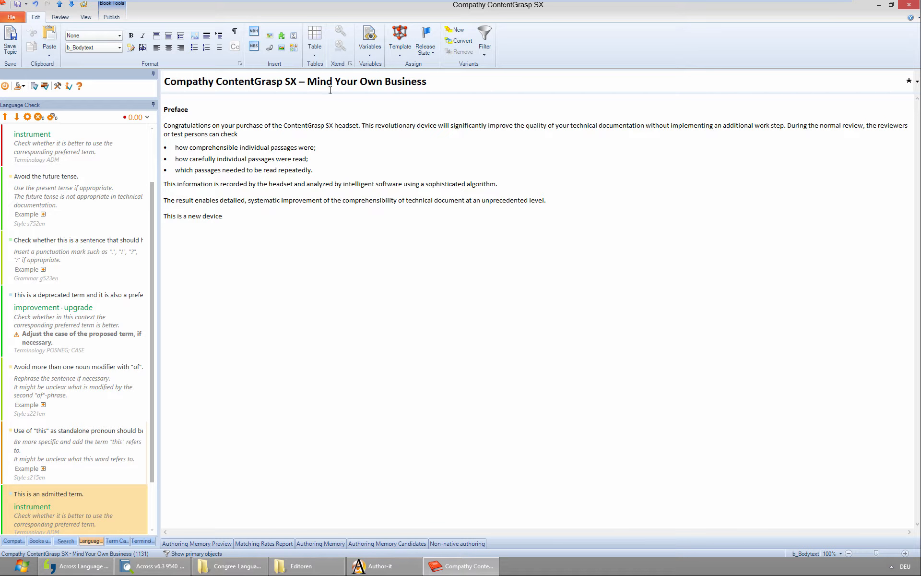
Run the language check on the whole document, dismiss the completion message and return to the start of the findings.
left_click(34, 88)
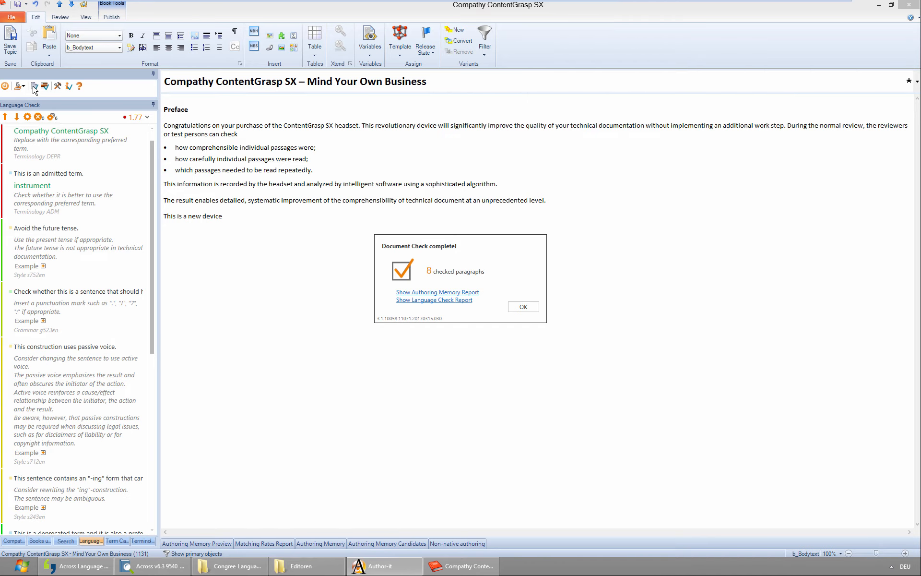
left_click(522, 307)
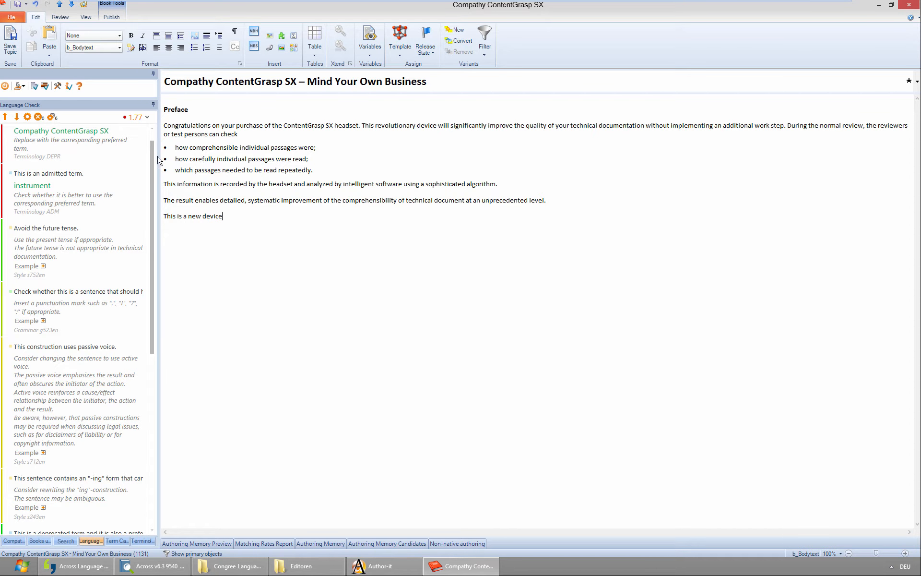
scroll(156, 159, "up", 1)
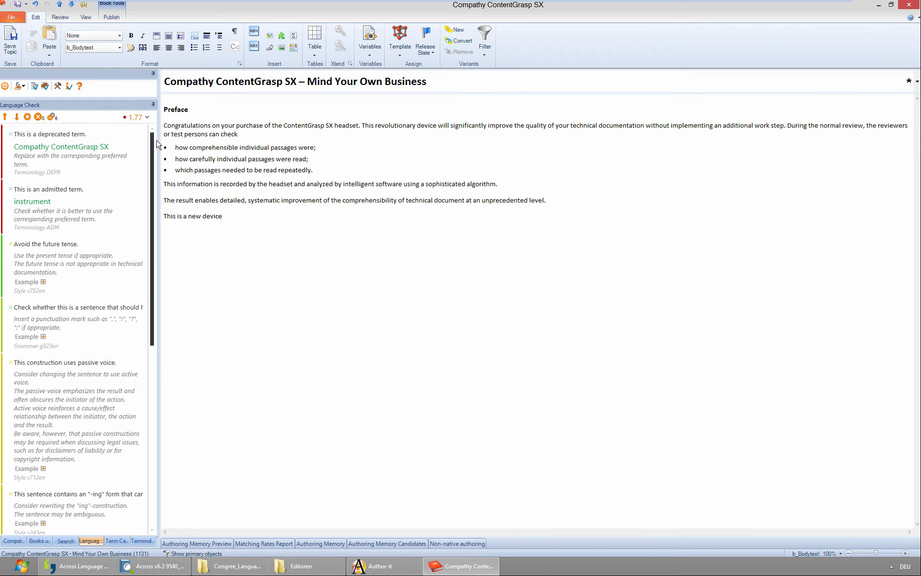
Step forward through the language check findings and back to the first one, examining the passage each refers to.
left_click(79, 163)
left_click(17, 118)
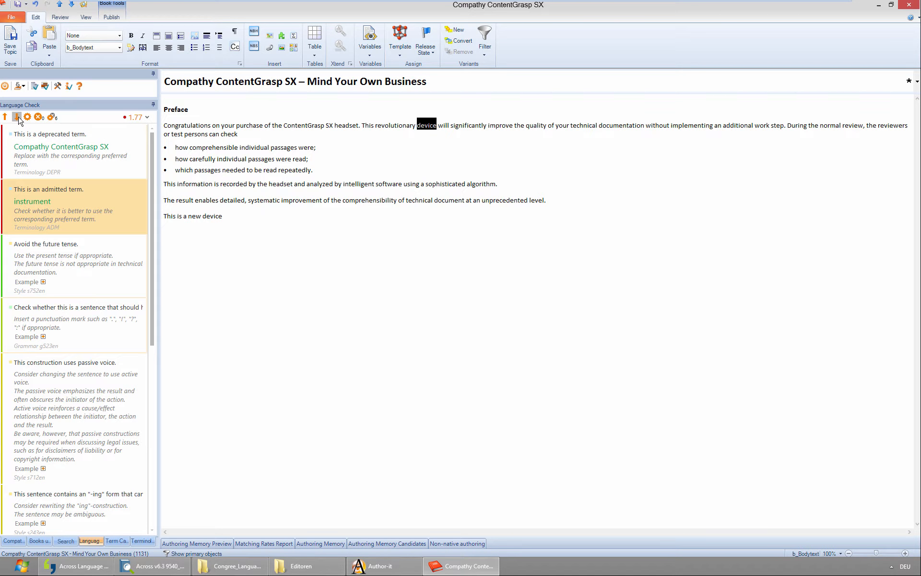
left_click(17, 118)
left_click(17, 117)
left_click(17, 118)
left_click(18, 117)
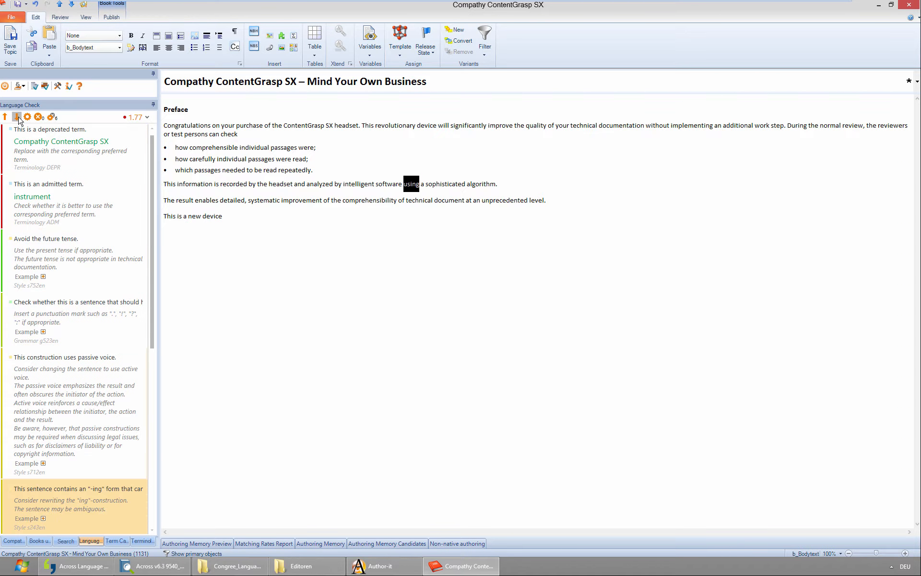
left_click(17, 118)
left_click(5, 117)
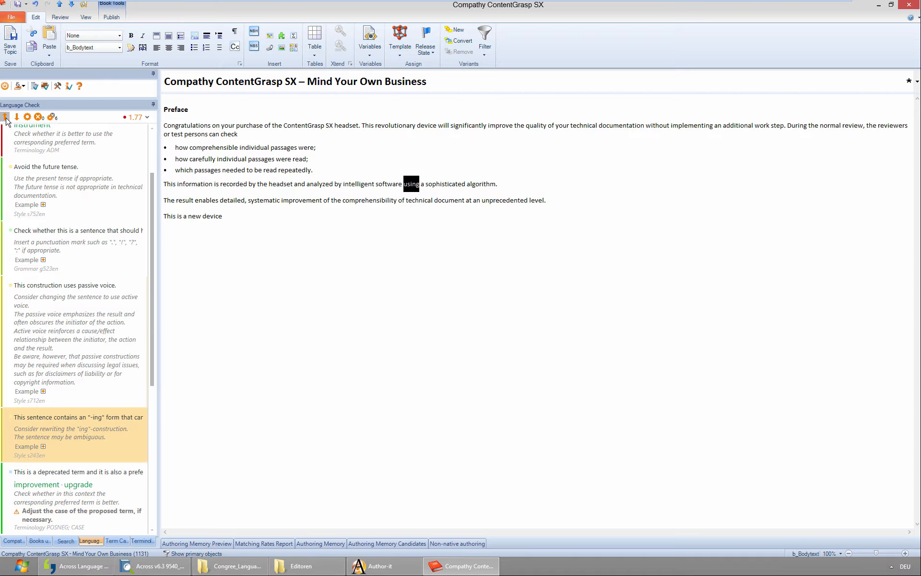
left_click(5, 118)
left_click(6, 117)
left_click(5, 117)
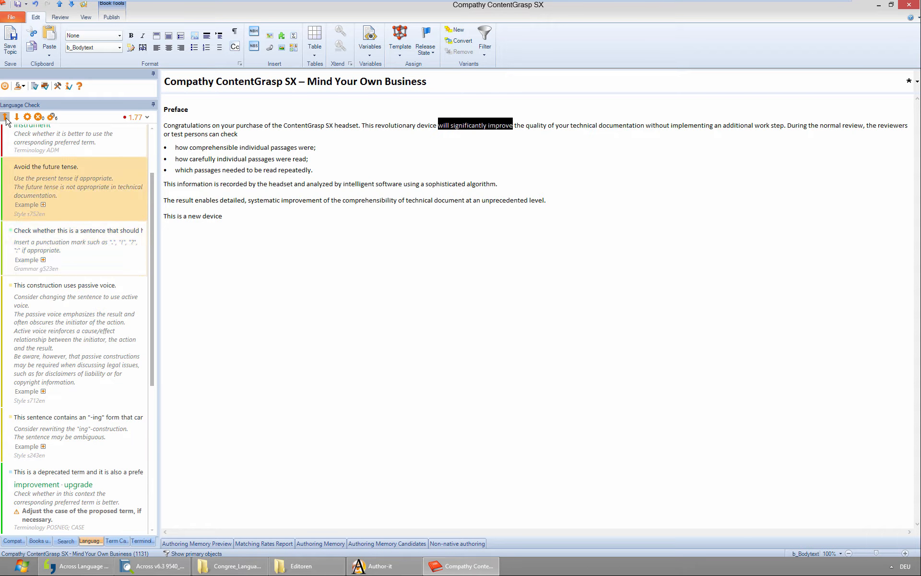
left_click(6, 117)
left_click(5, 117)
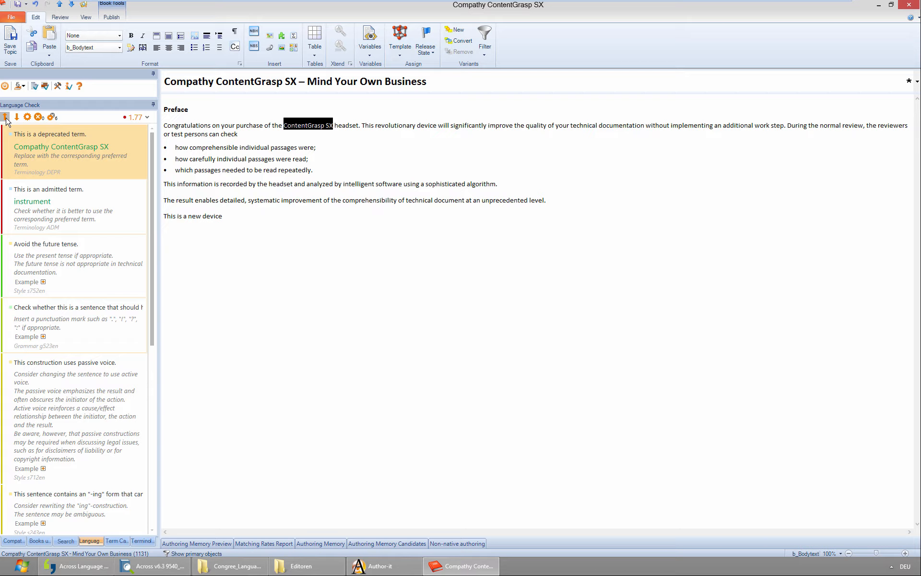
Apply the suggested terms "Compathy ContentGrasp SX" for "ContentGrasp SX" and "instrument" for every occurrence of "device".
left_click(58, 148)
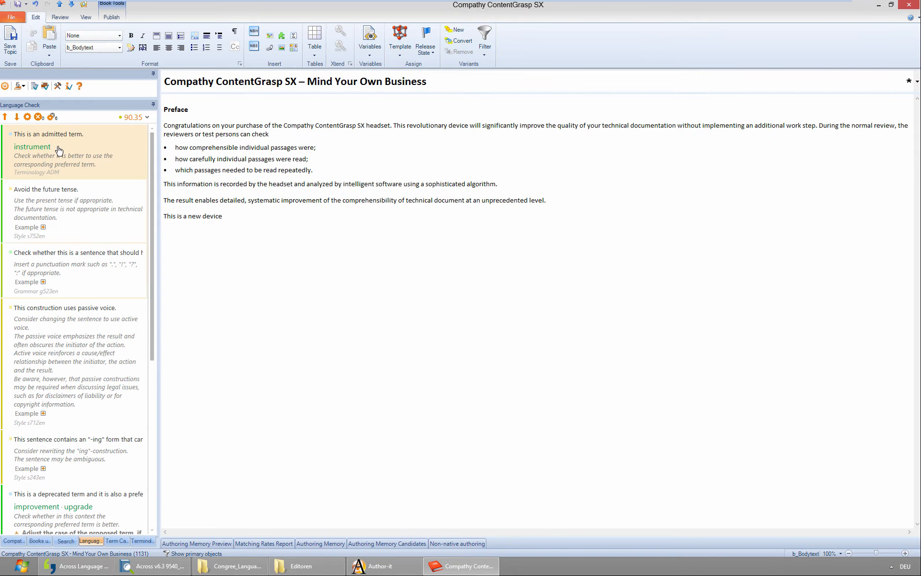
left_click(67, 153)
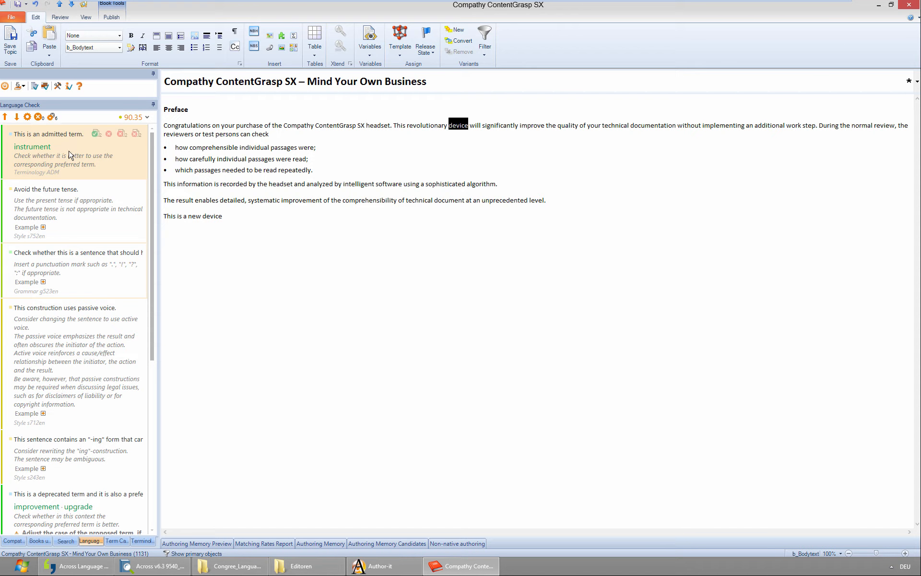
left_click(98, 135)
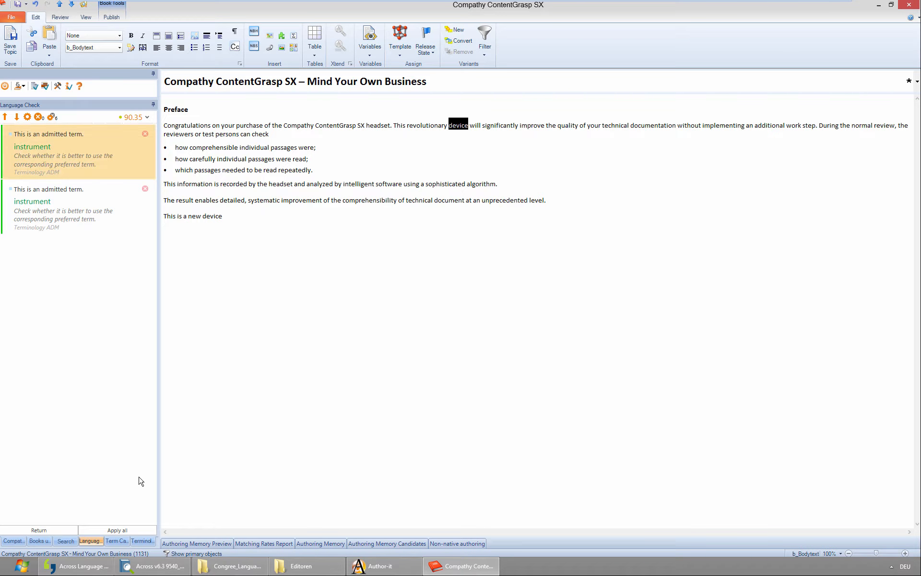
left_click(115, 530)
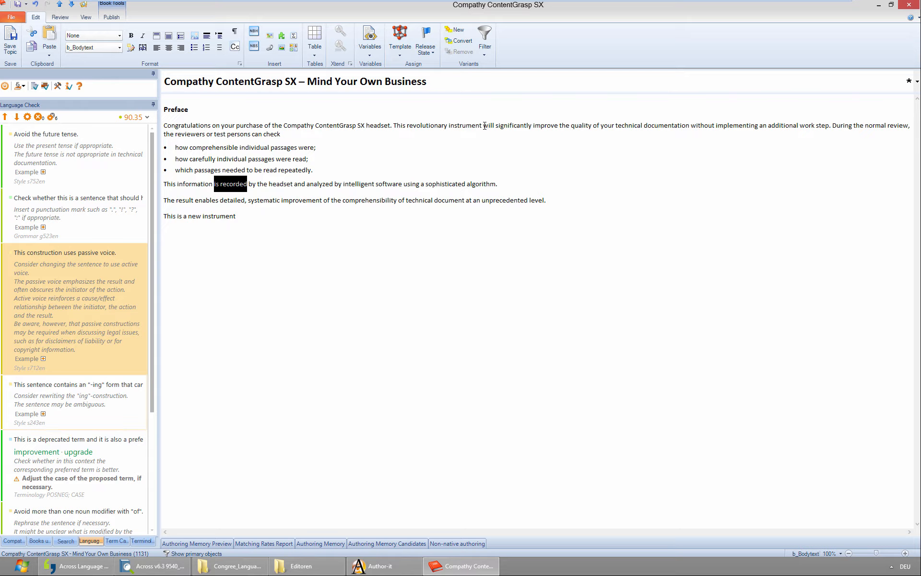
Rephrase the preface's second sentence in the present tense as "improves the quality of your technical documentation significantly".
left_click_drag(482, 125, 531, 126)
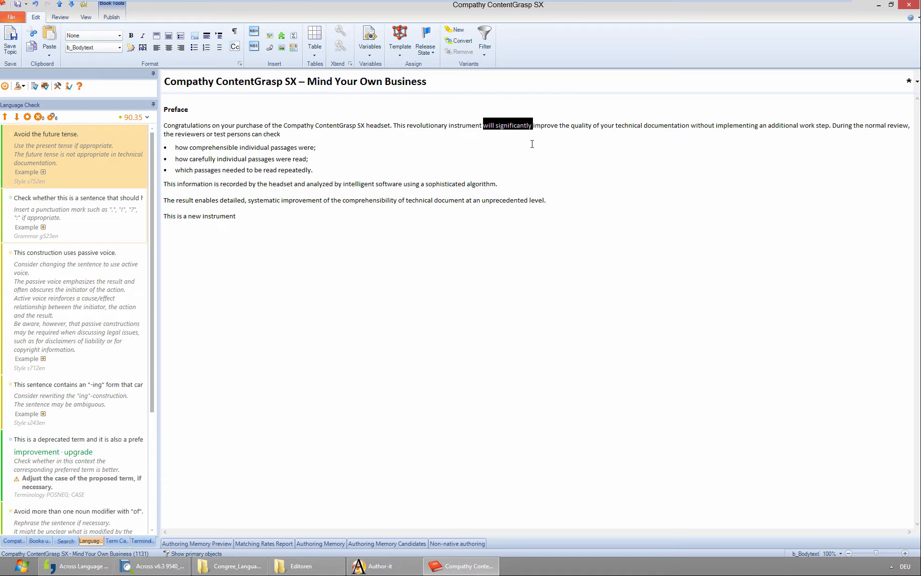
key("Delete")
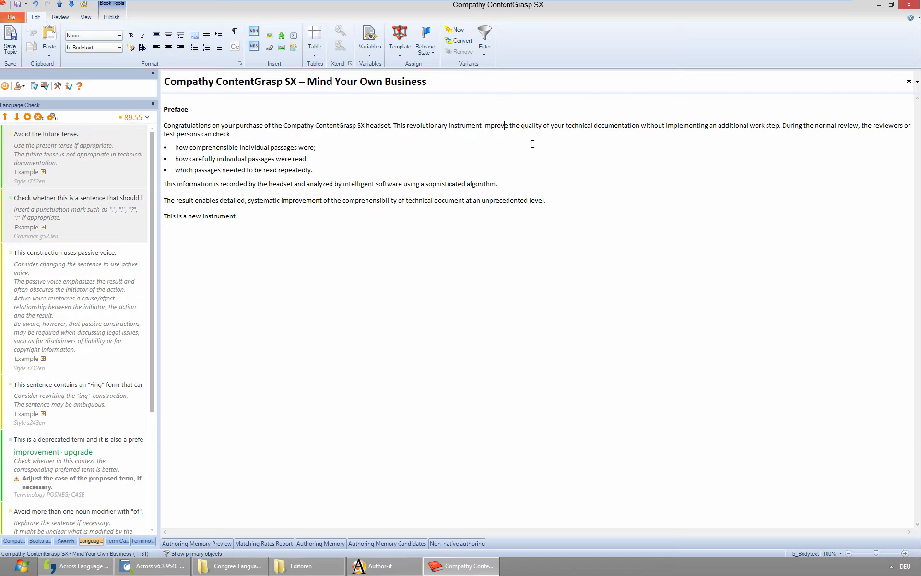
type("s")
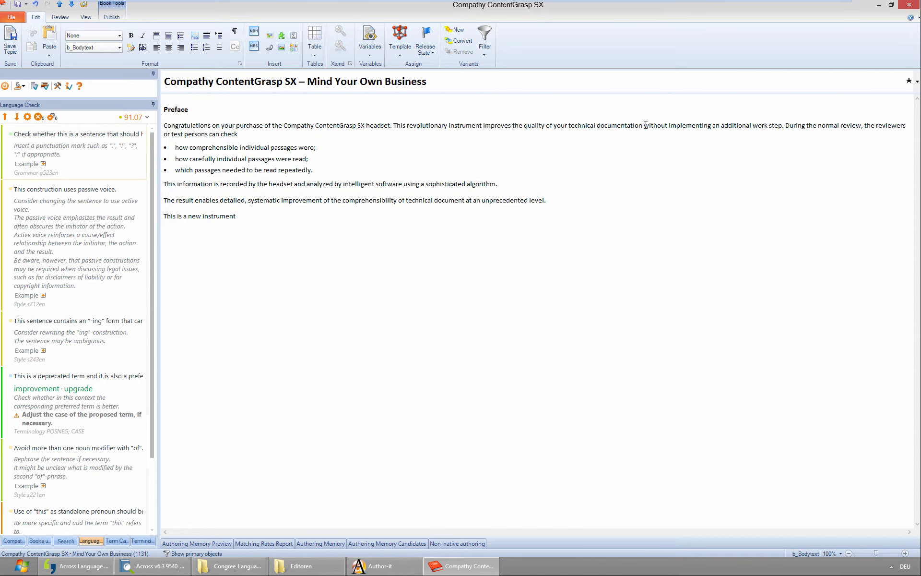
type("significat")
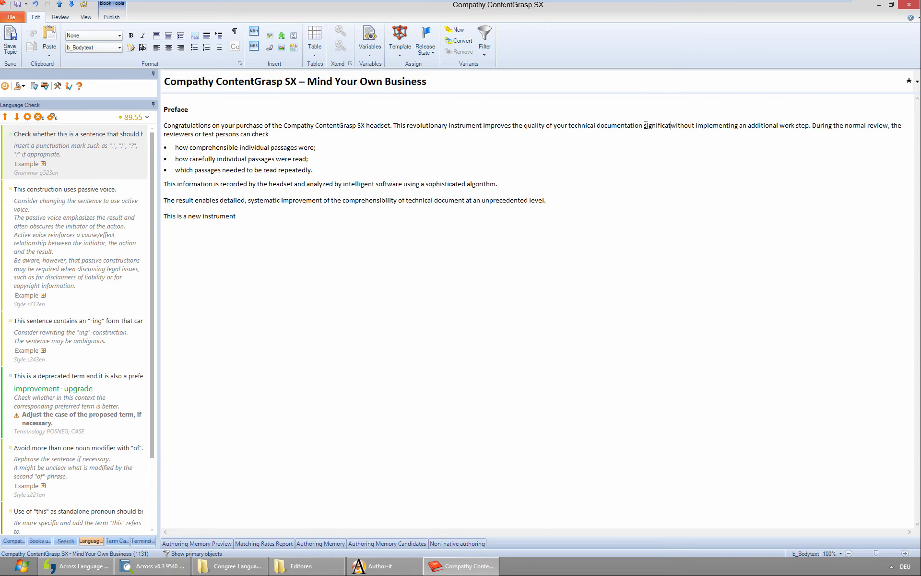
key("BackSpace")
type("ntly")
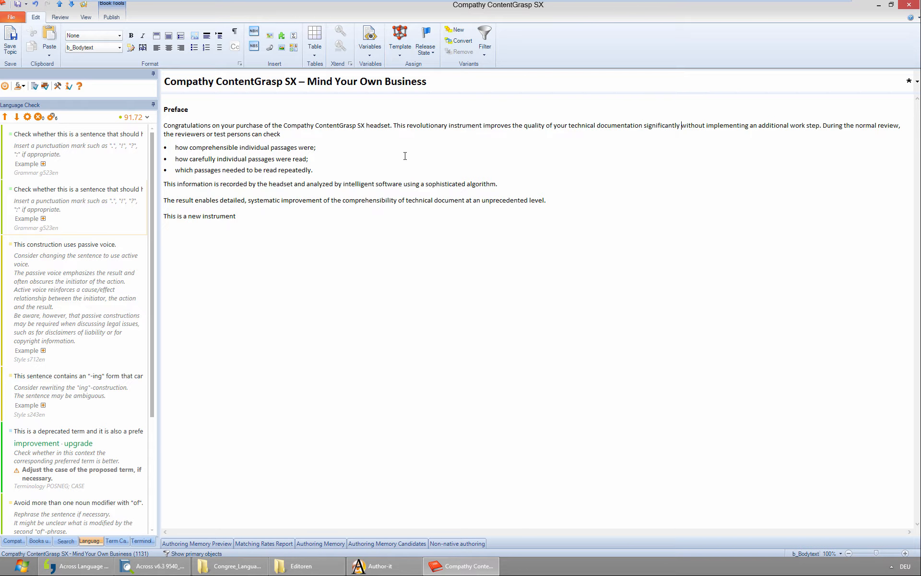
Ignore the passive voice finding for "is recorded".
left_click(55, 275)
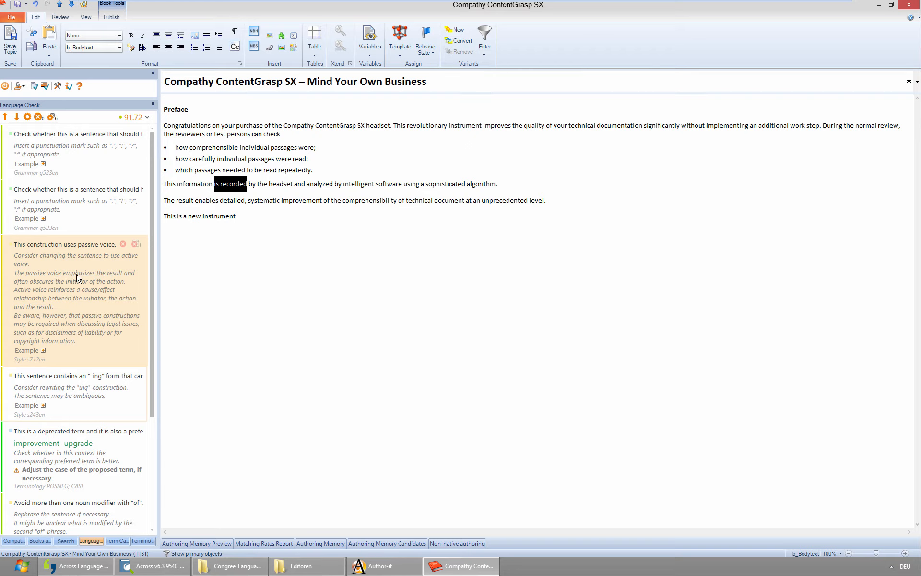
left_click(122, 244)
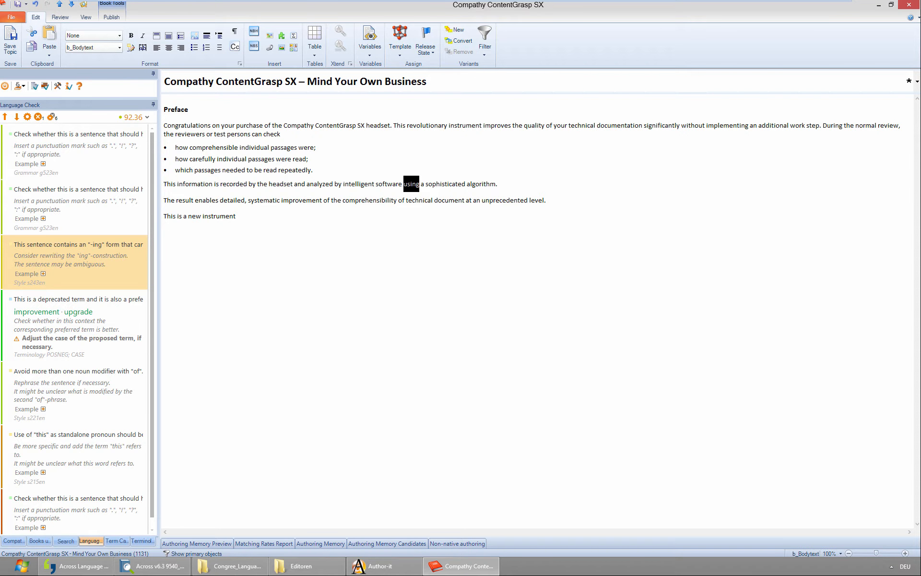
Dock Terminology Research beside the text, opposite the book tree, and show the concept definitions of Improvement and Upgrade.
left_click(142, 544)
left_click_drag(142, 544, 791, 287)
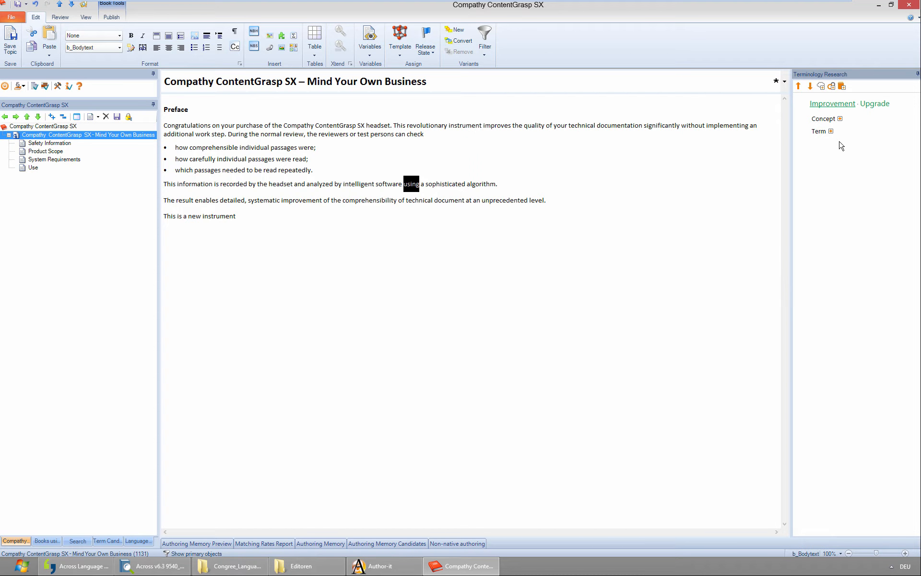
left_click(840, 119)
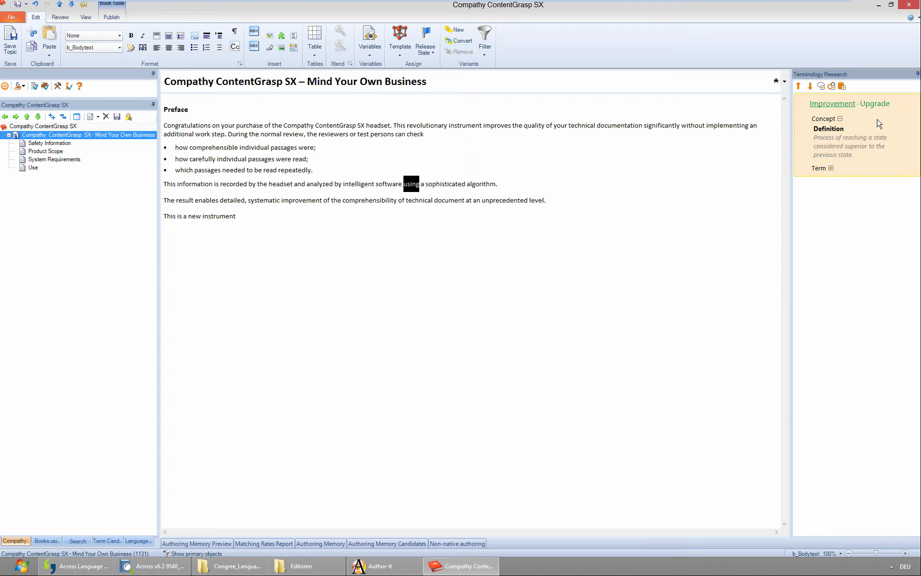
left_click(907, 101)
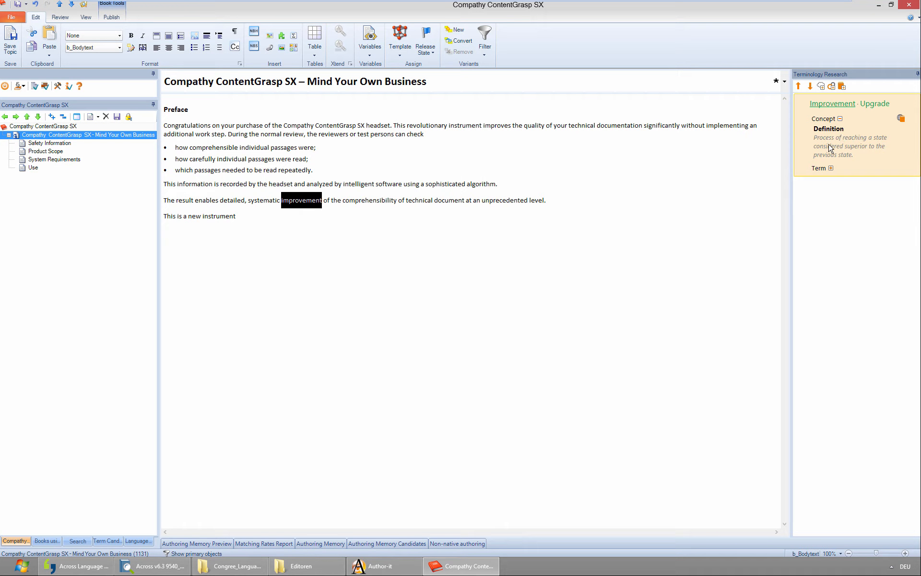
left_click(874, 105)
left_click(835, 107)
left_click(871, 105)
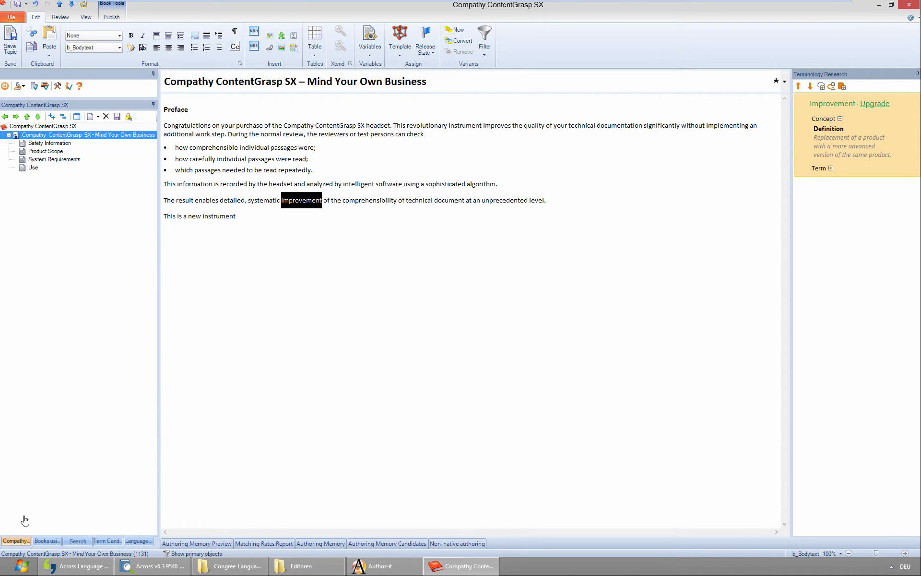
Dock Term Candidates together with Terminology Research and widen the shared pane.
left_click_drag(110, 540, 862, 309)
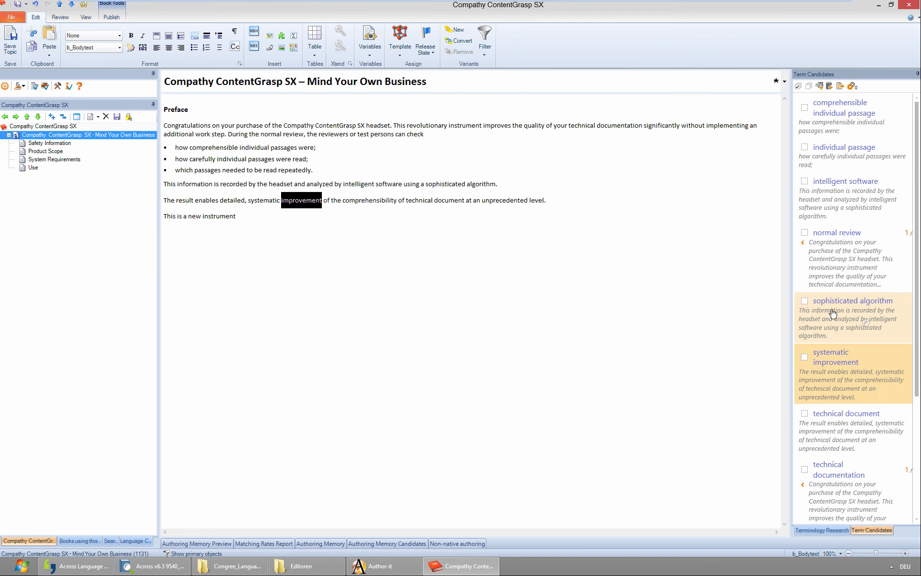
left_click_drag(791, 313, 701, 315)
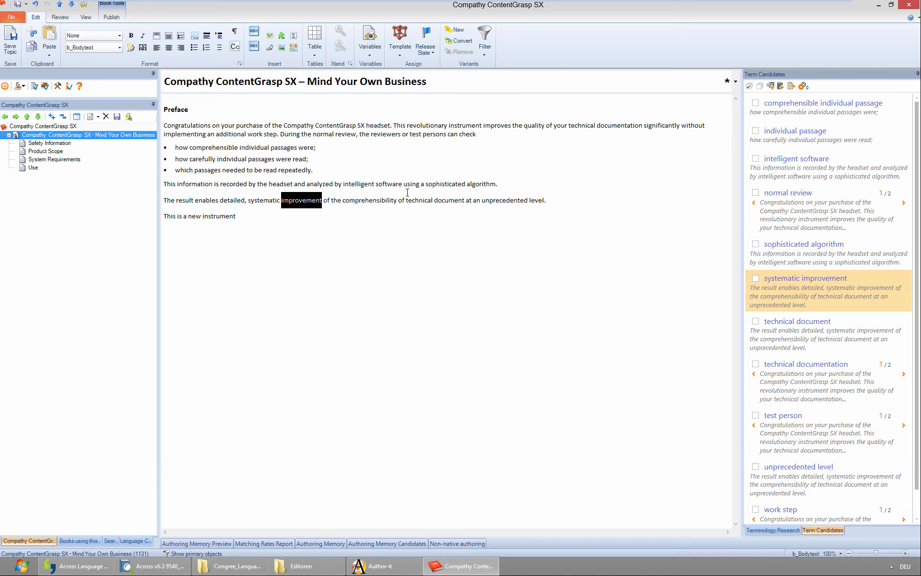
Add the word "review" from the preface text to the term candidates.
double_click(345, 134)
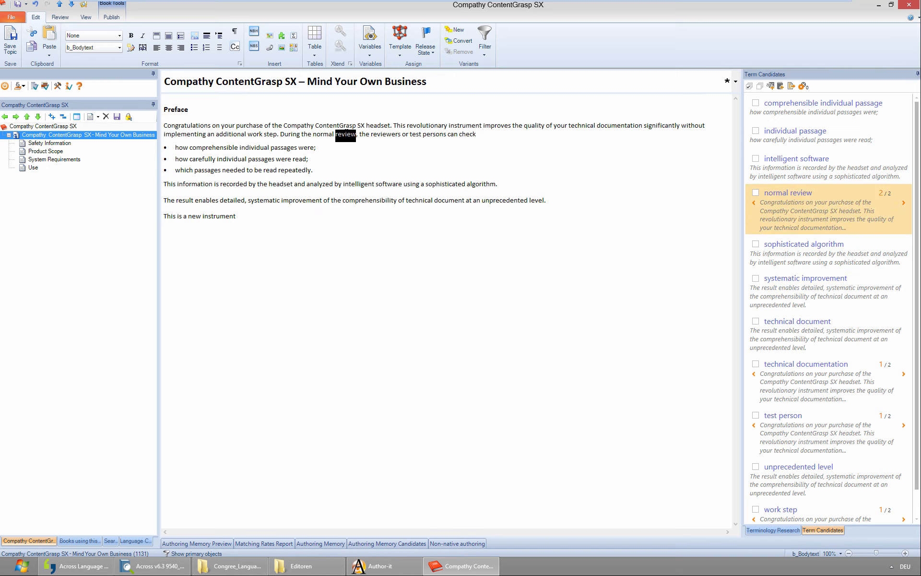
left_click(770, 86)
Propose a new term candidate "New term" with the context "This is a new term".
left_click(781, 87)
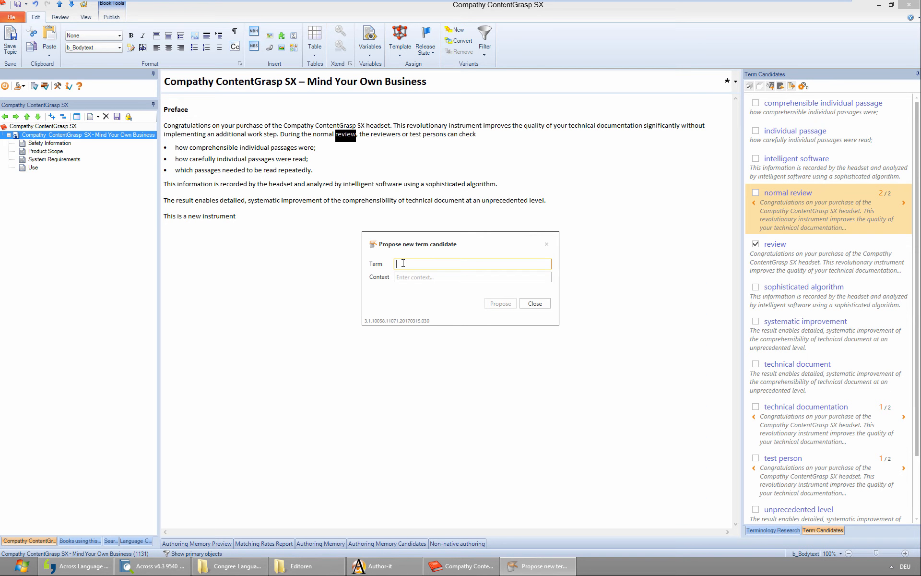
type("New term")
left_click(446, 277)
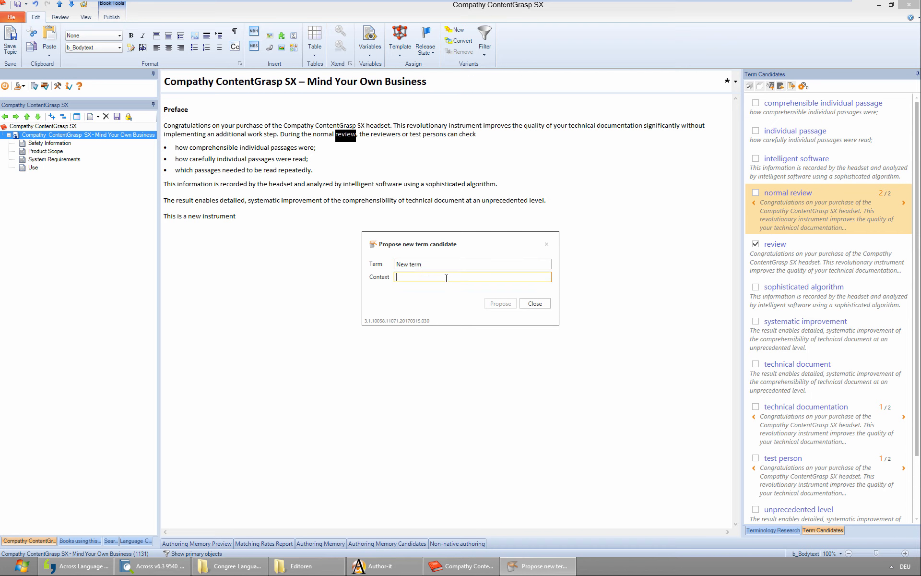
type("This is a new term")
left_click(501, 304)
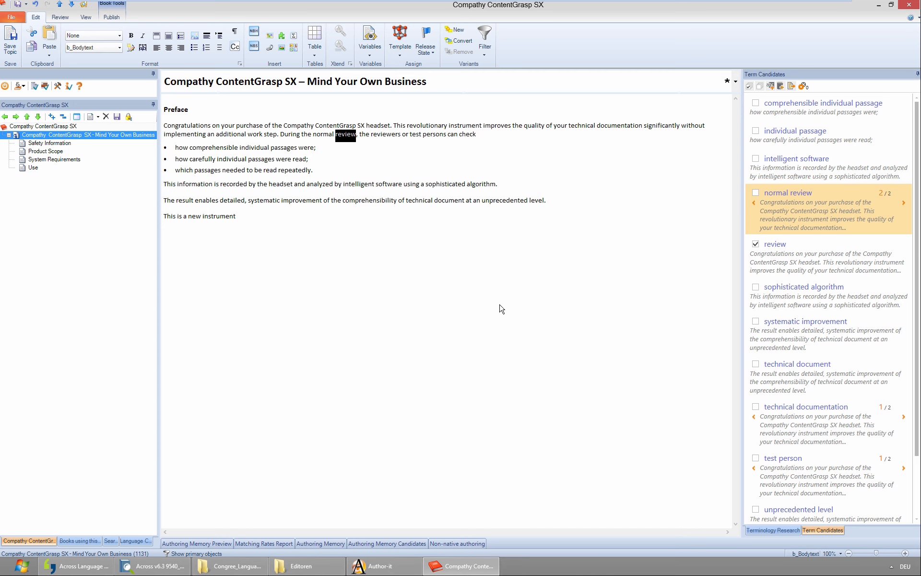
Propose the listed term candidate "technical document".
left_click(895, 367)
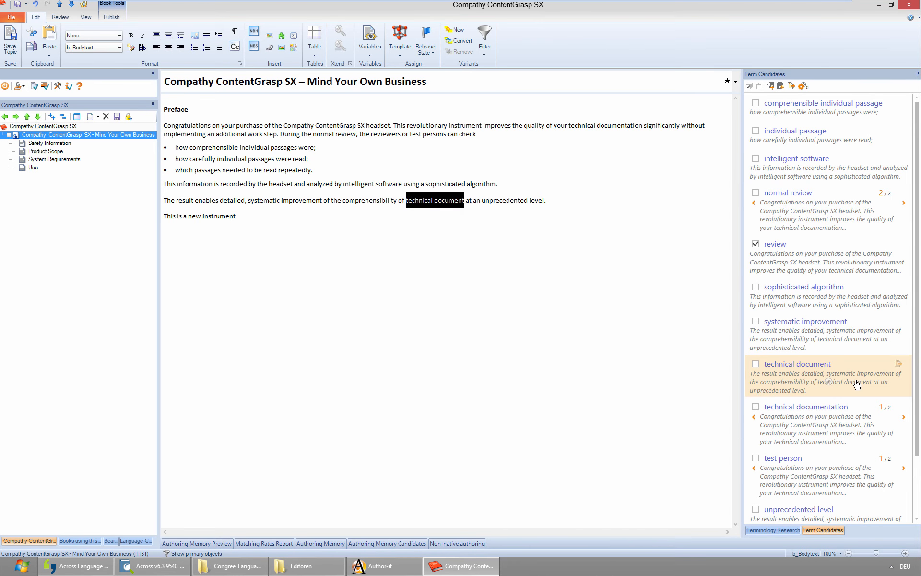
left_click(897, 364)
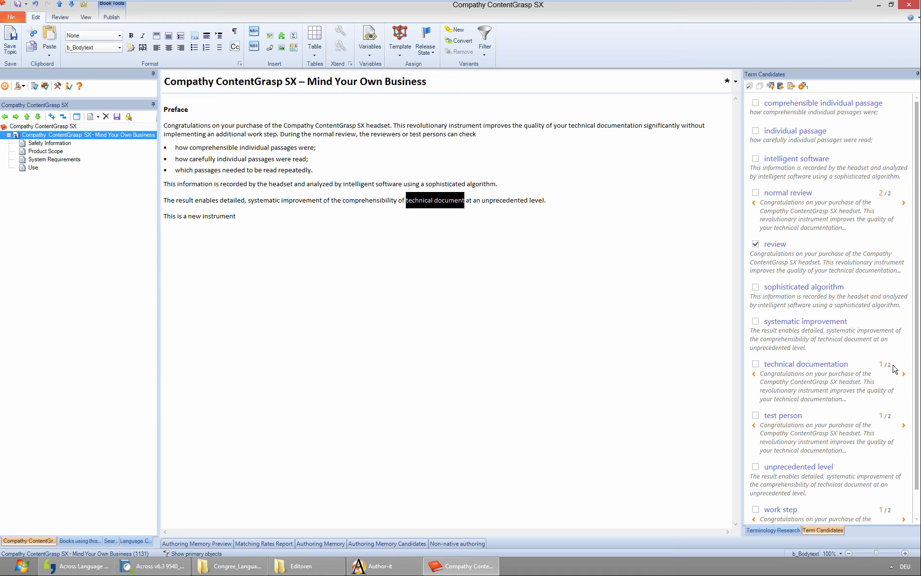
Replace the context of the candidate "technical documentation" with "New context" and propose all listed term candidates.
mouse_move(830, 388)
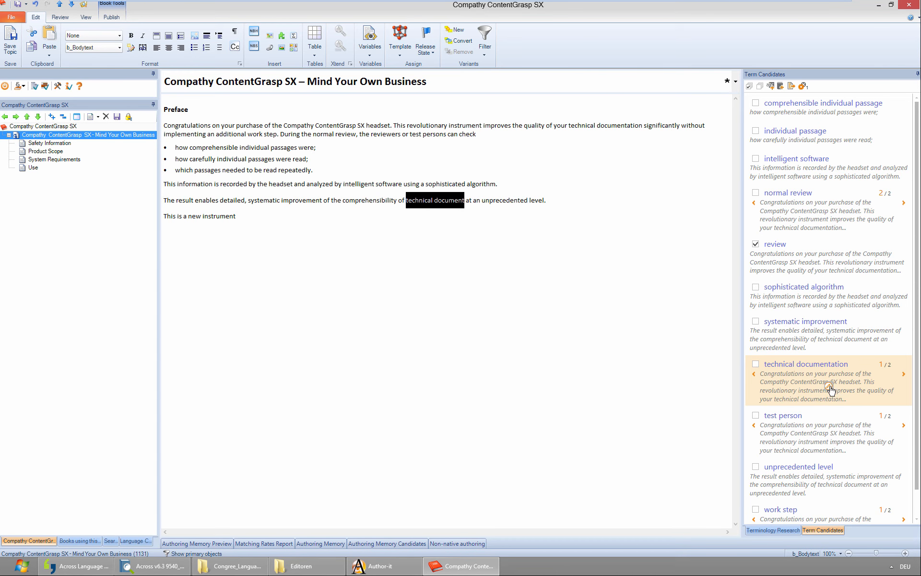
left_click(830, 389)
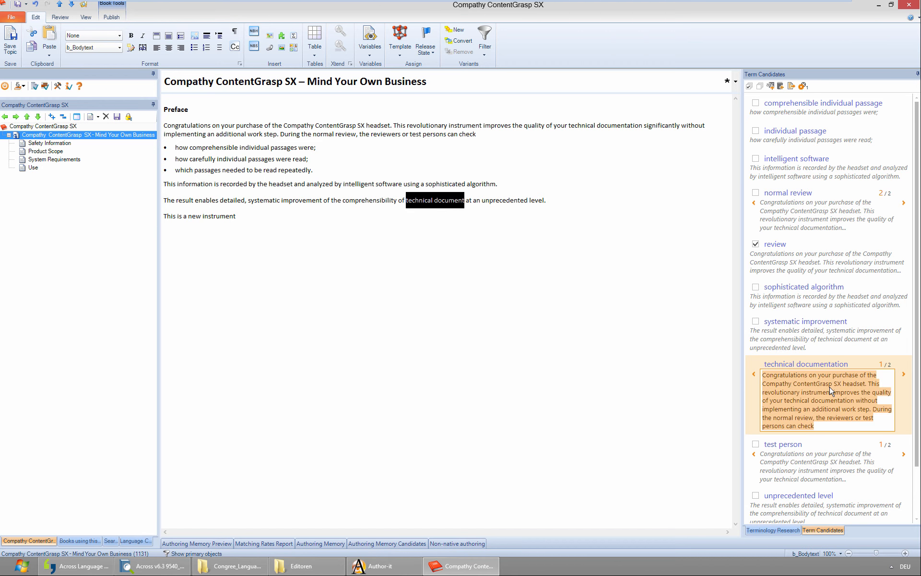
type("New context")
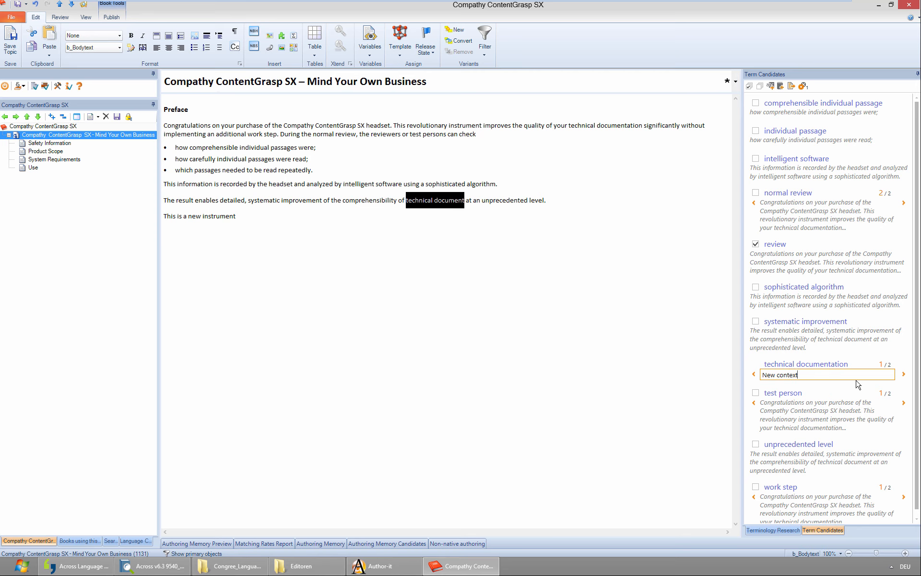
left_click(863, 360)
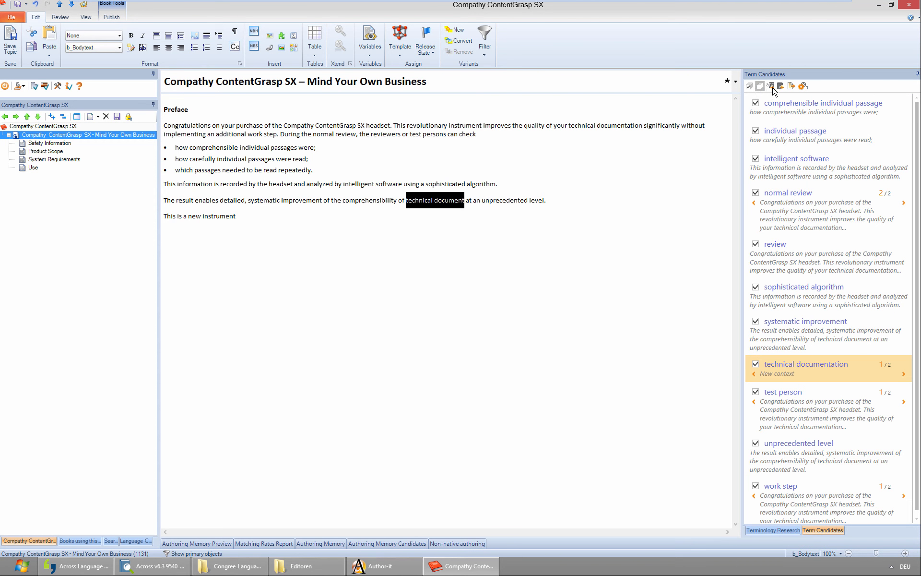
left_click(791, 87)
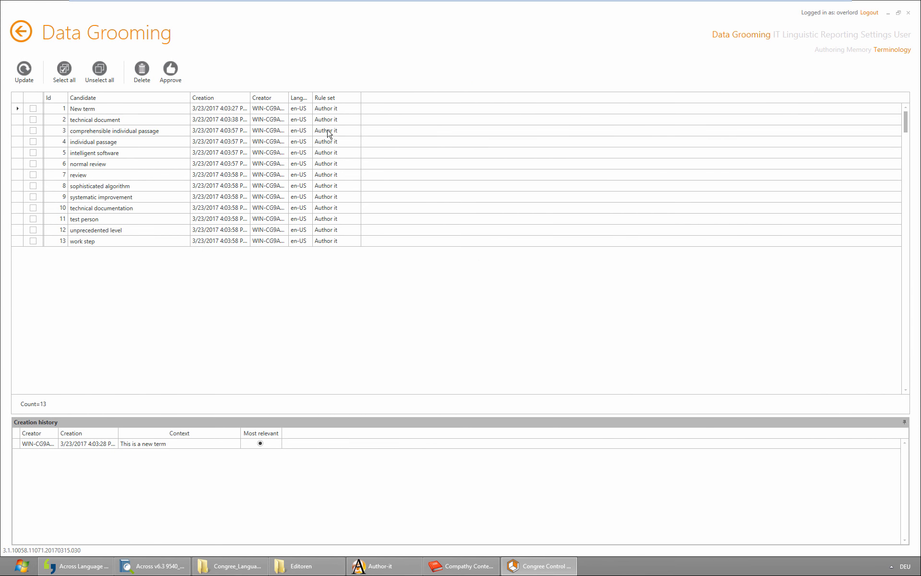
In Congree Control's Data Grooming terminology list, delete the candidate "New term".
left_click(33, 109)
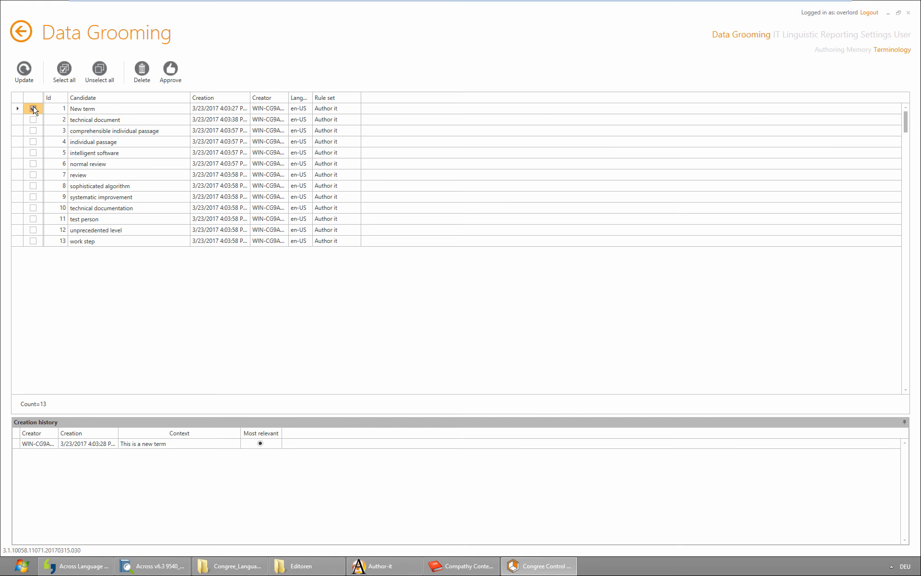
left_click(141, 71)
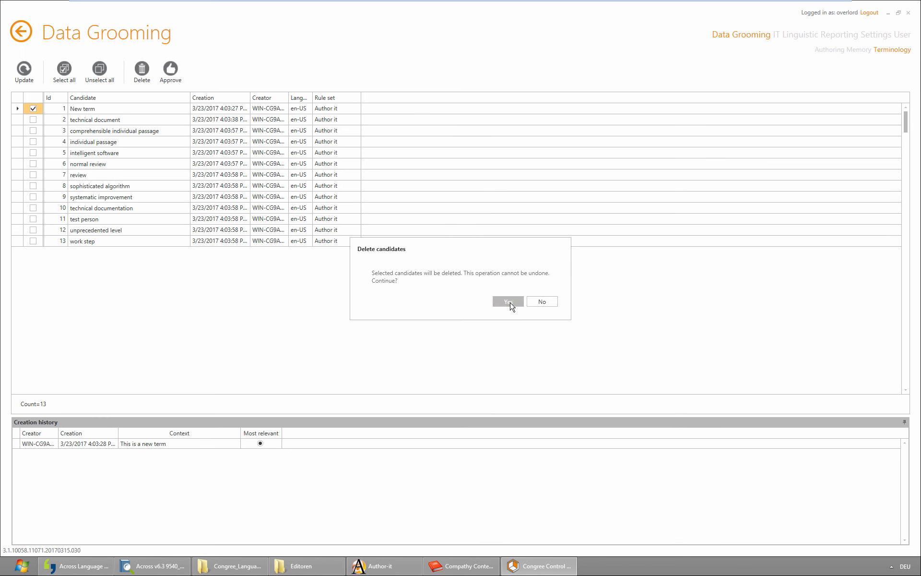
left_click(508, 301)
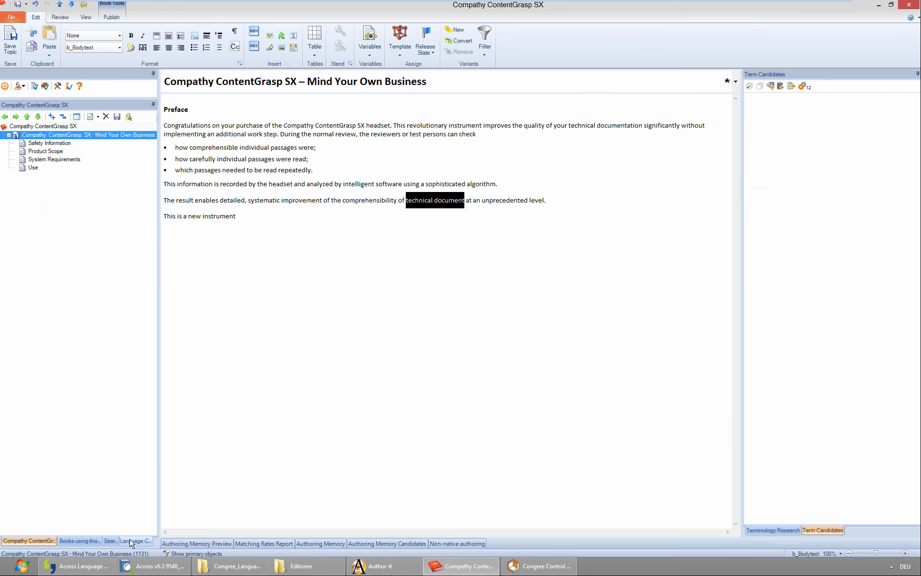
Return to the Compathy ContentGrasp SX topic and show the Language Check results together with Terminology Research.
left_click(130, 542)
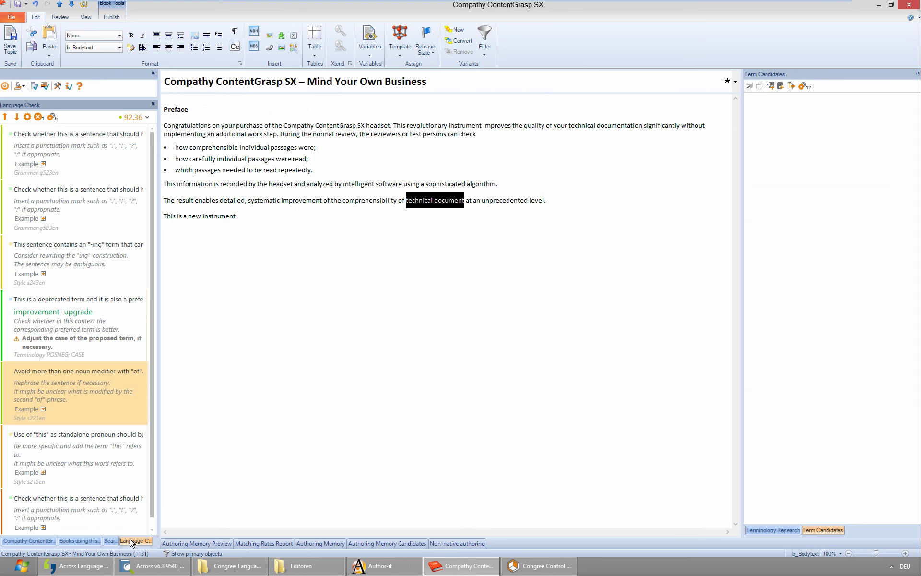
left_click(780, 530)
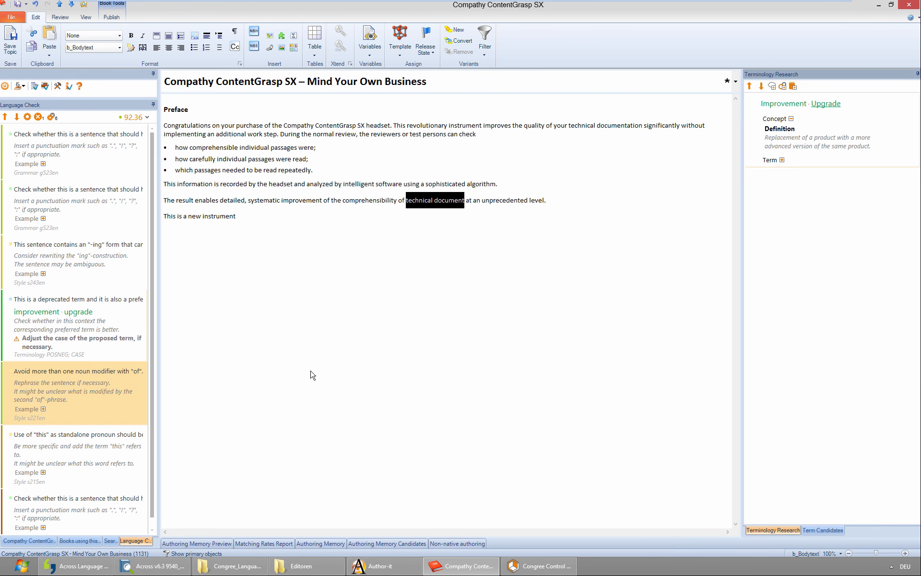